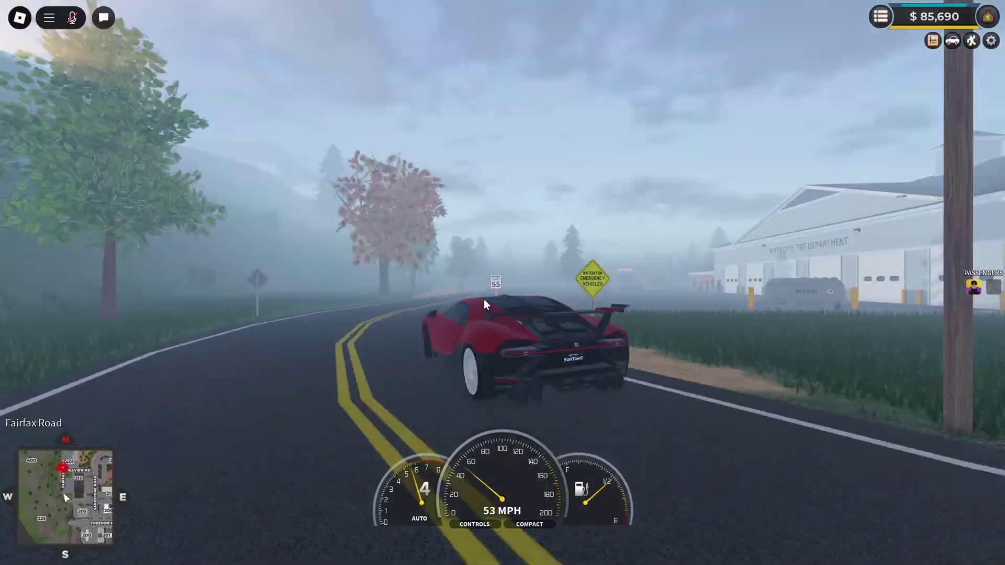
{"action": "key", "text": "w"}
Steer the red car back onto the road and take the first turns off Fairfax Road.
{"action": "key", "text": "a"}
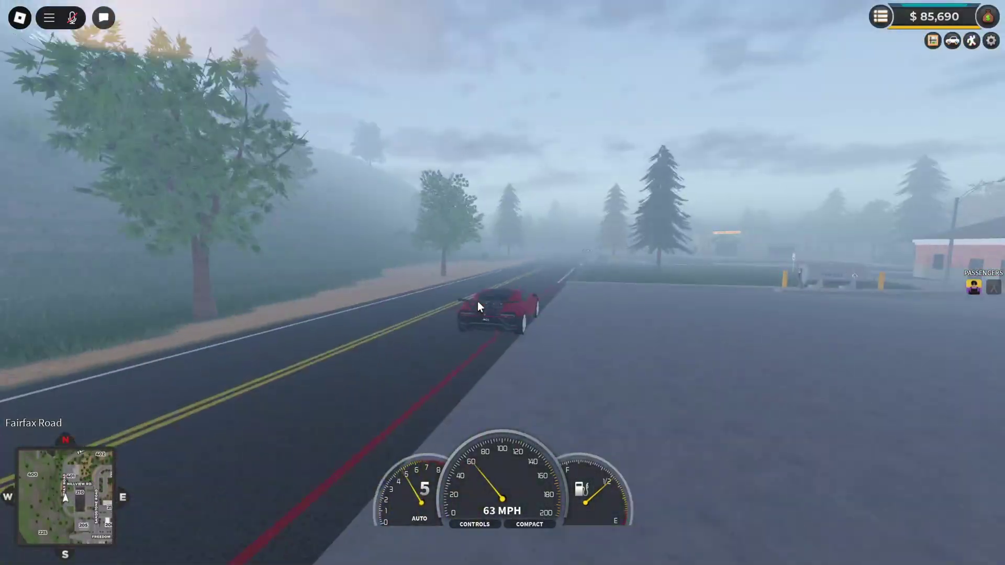
{"action": "key", "text": "d"}
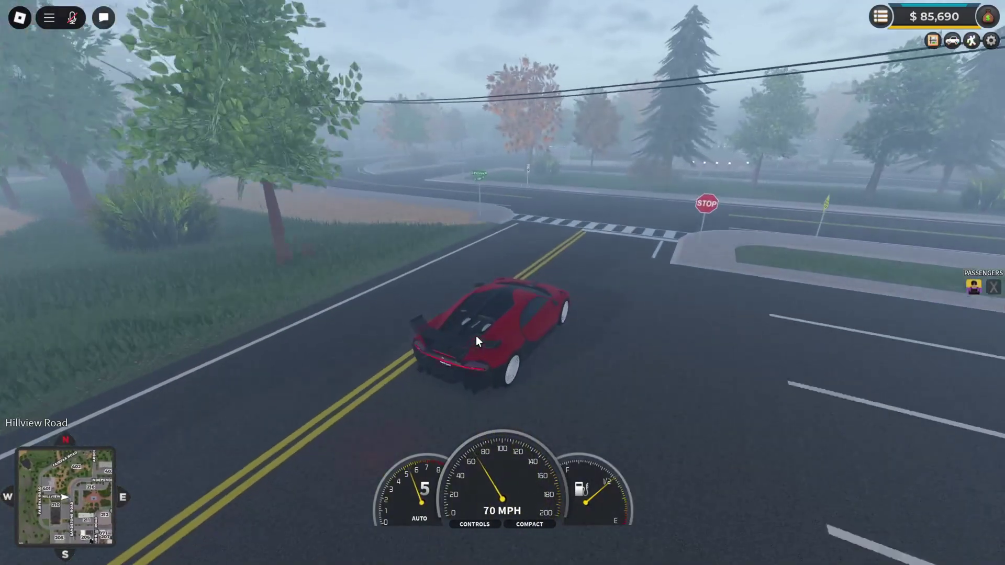
Drift onto Sandstone Road, pass Independence Parkway, turn onto Arbor Lane, then leave the game.
{"action": "key", "text": "a"}
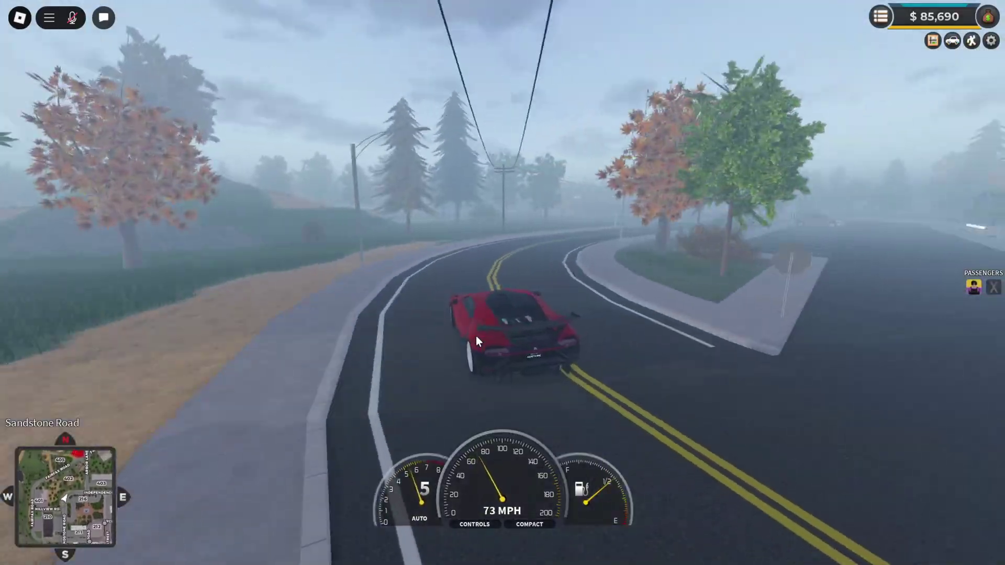
{"action": "key", "text": "d"}
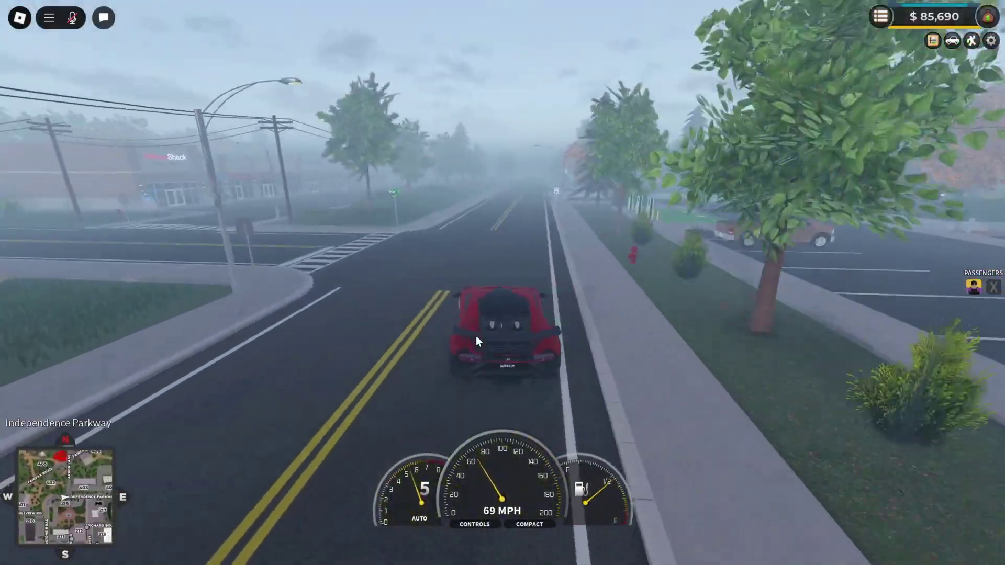
{"action": "key", "text": "a"}
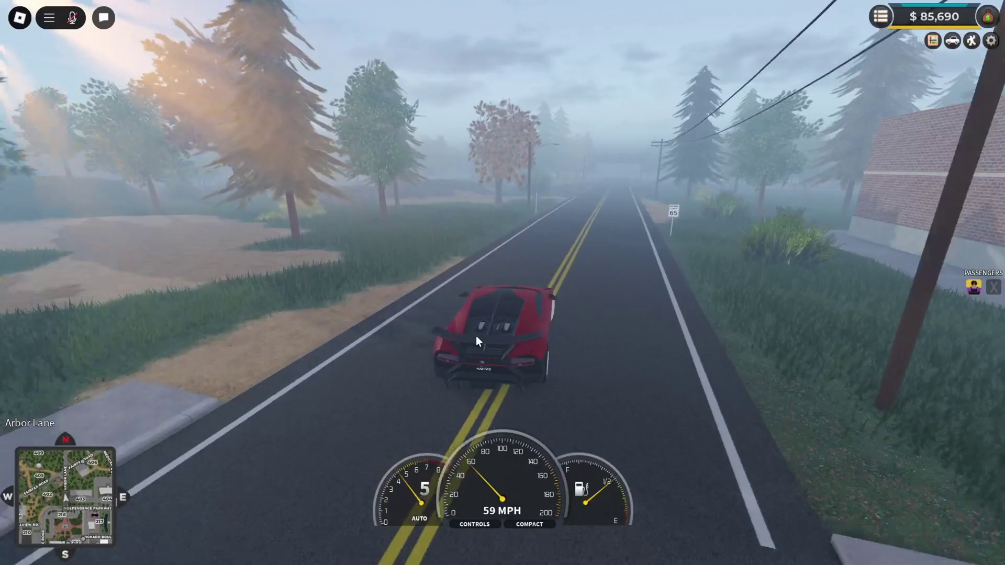
{"action": "key", "text": "w"}
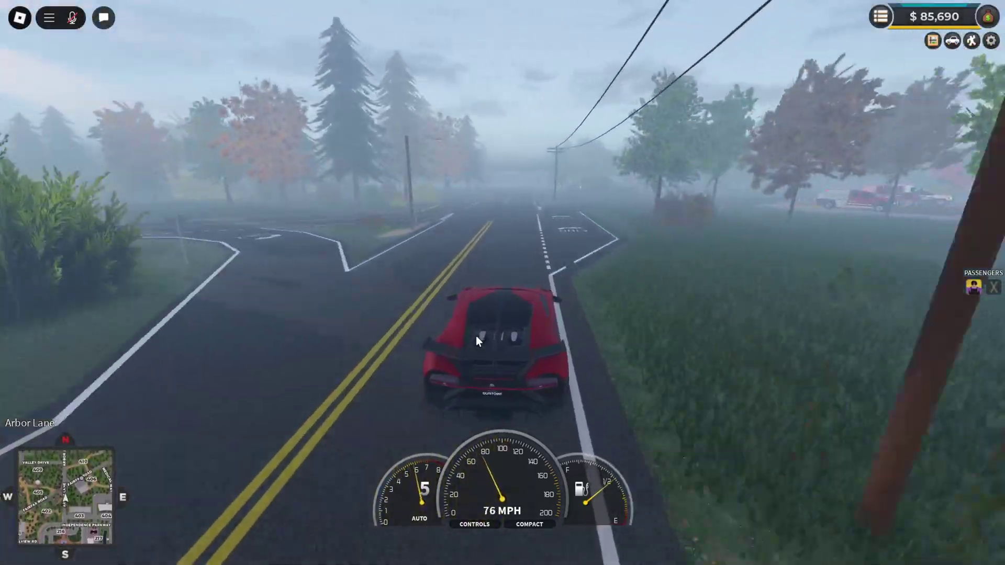
{"action": "key", "text": "d"}
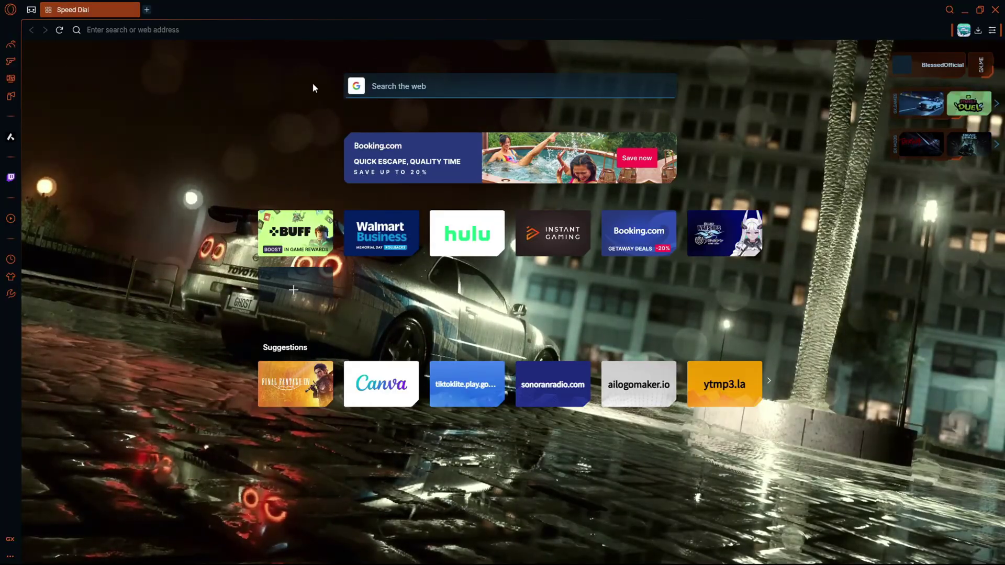
{"action": "left_click", "coordinate": [136, 26]}
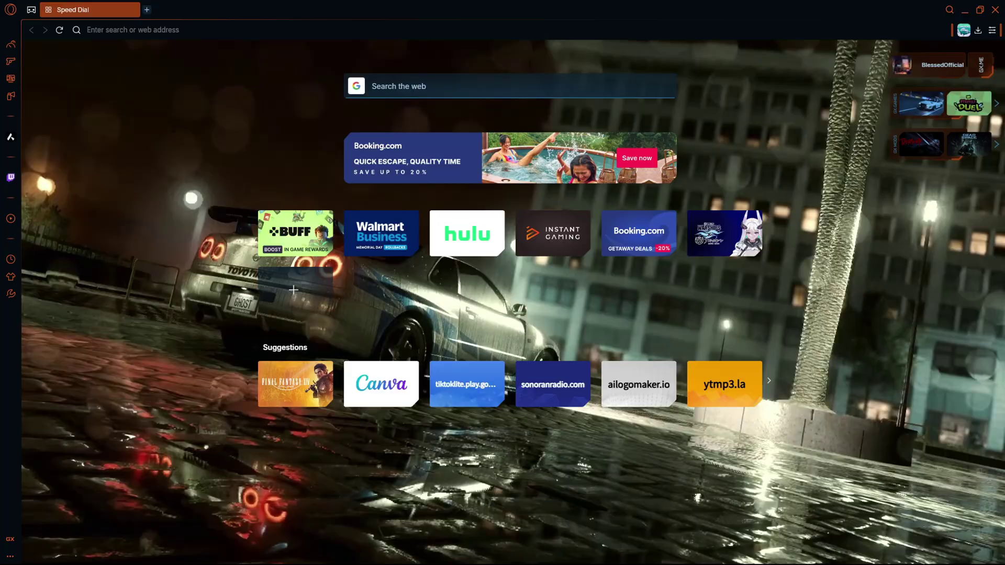
Search Google for 'sonoran radio' and open the official Sonoran Radio website result.
{"action": "left_click", "coordinate": [261, 37]}
{"action": "type", "text": "sonoran"}
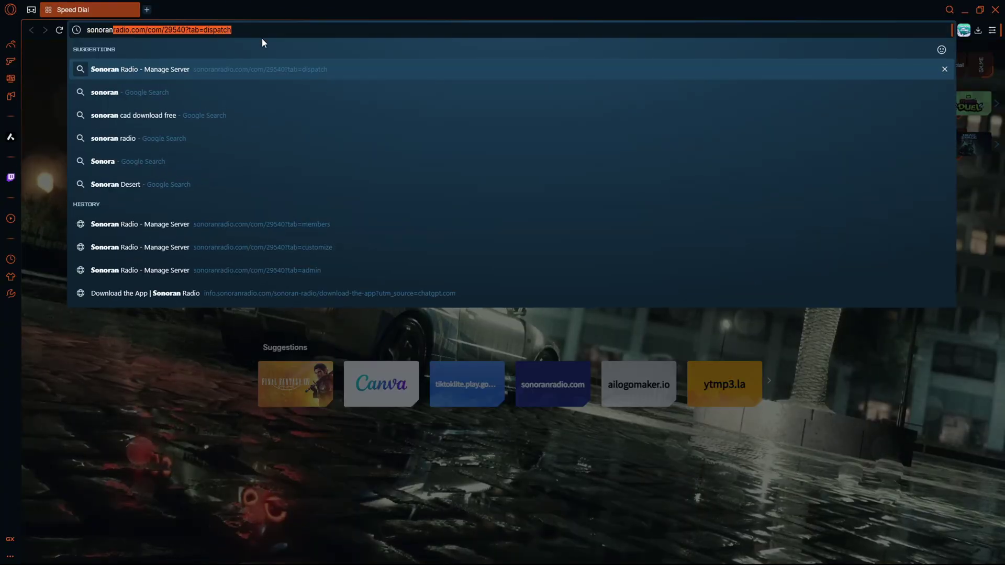
{"action": "type", "text": " radio"}
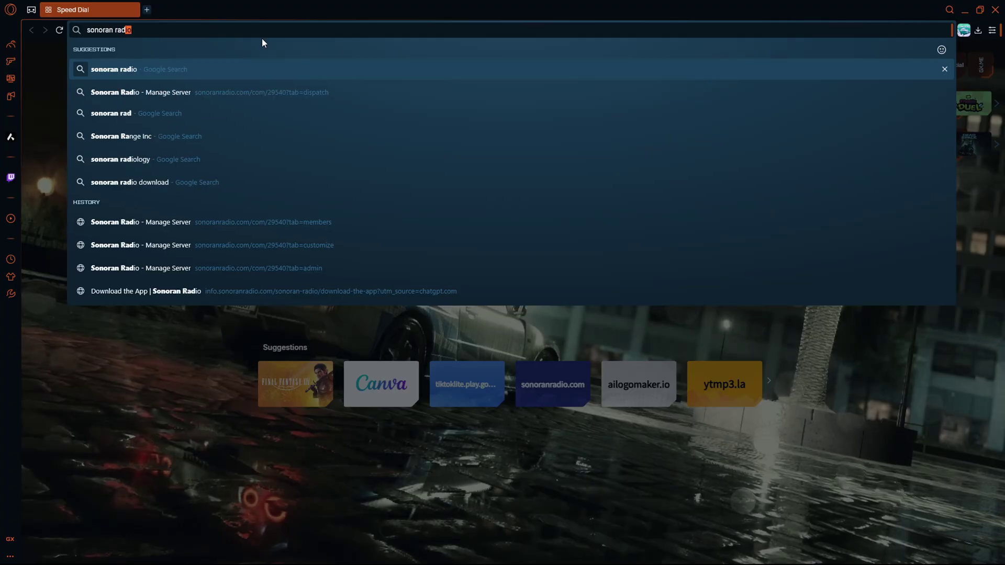
{"action": "key", "text": "Return"}
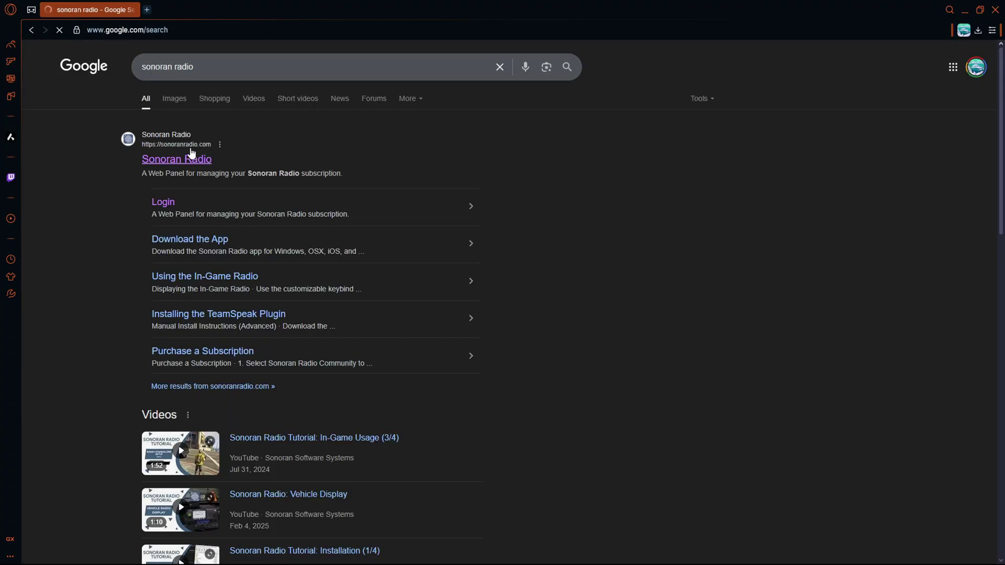
{"action": "left_click_drag", "start_coordinate": [308, 168], "coordinate": [197, 138]}
{"action": "left_click", "coordinate": [220, 144]}
{"action": "left_click", "coordinate": [161, 159]}
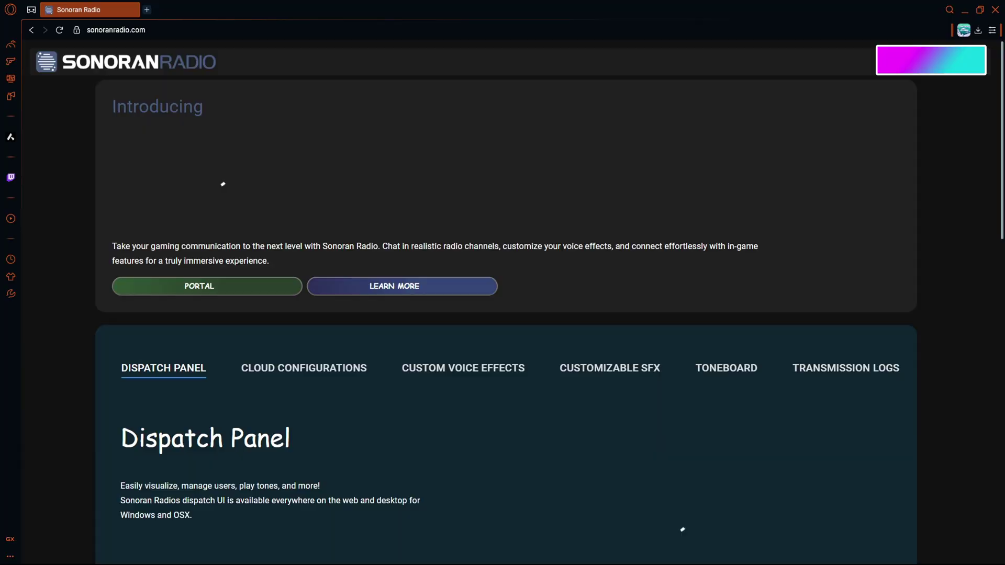
Visit the Sonoran Radio portal, then log out from the account options menu.
{"action": "scroll", "coordinate": [301, 183], "scroll_direction": "down", "scroll_amount": 2}
{"action": "scroll", "coordinate": [244, 315], "scroll_direction": "up", "scroll_amount": 2}
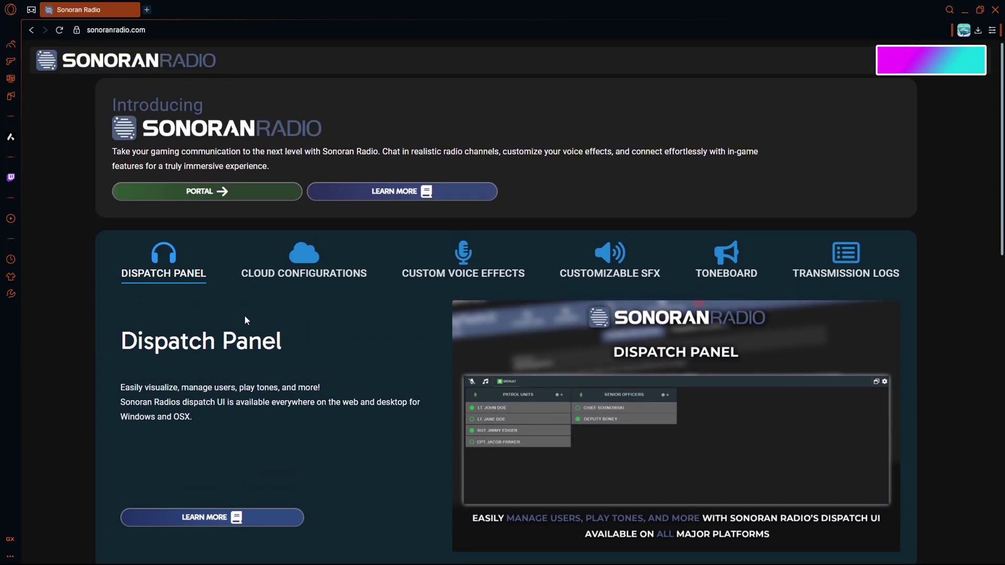
{"action": "left_click", "coordinate": [198, 192]}
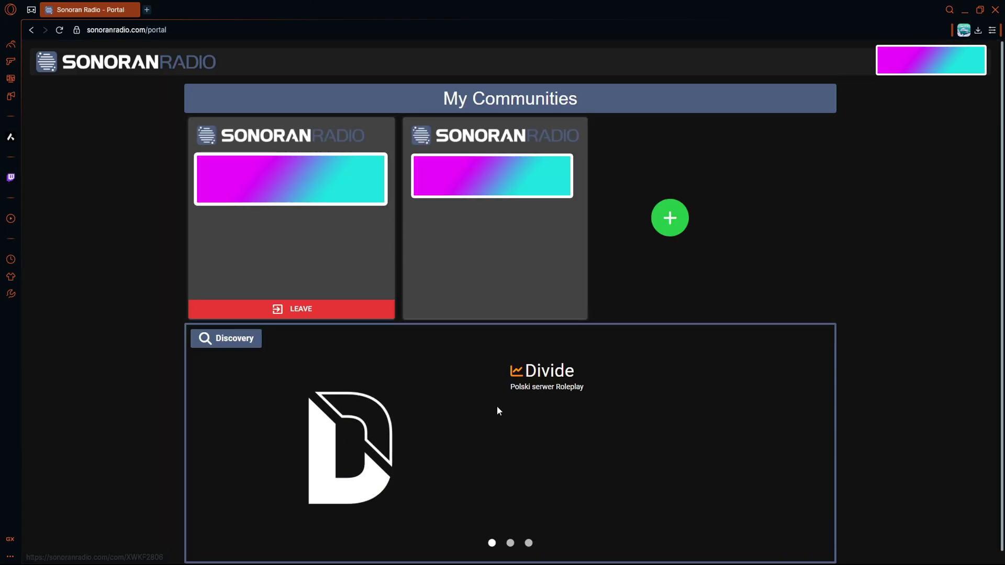
{"action": "left_click", "coordinate": [931, 60]}
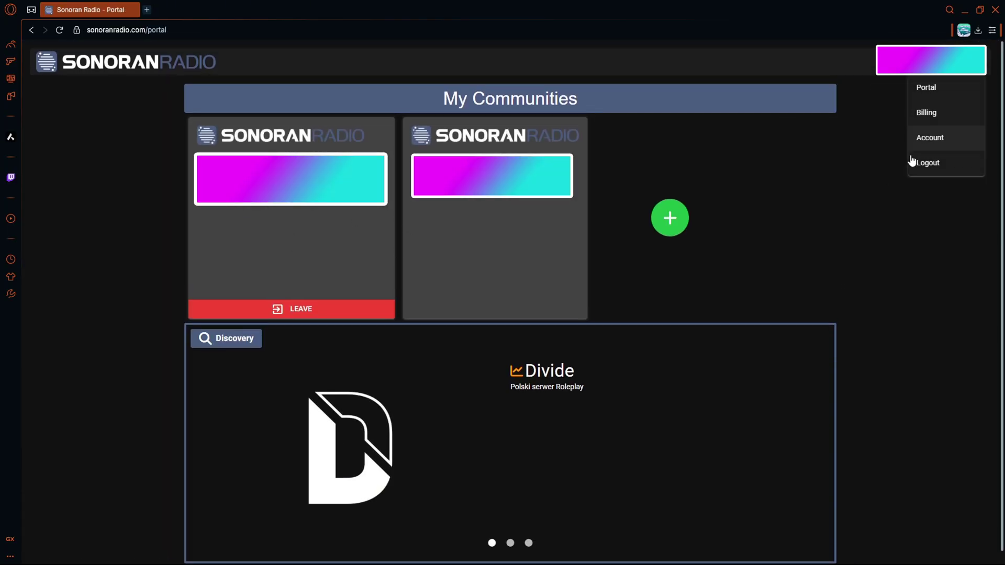
{"action": "left_click", "coordinate": [918, 164]}
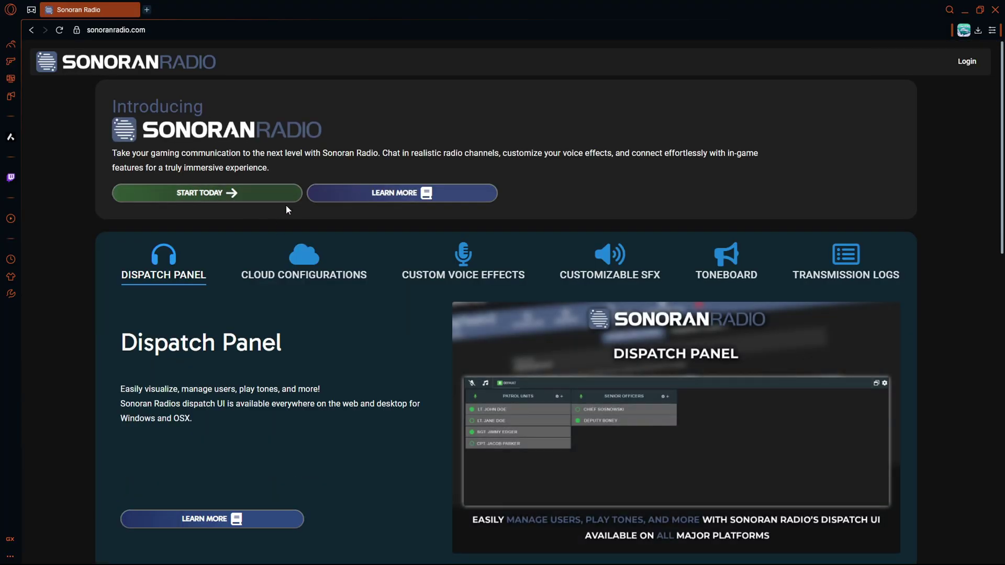
Go to the Sonoran Radio login page and sign in with a Discord account.
{"action": "left_click", "coordinate": [285, 195]}
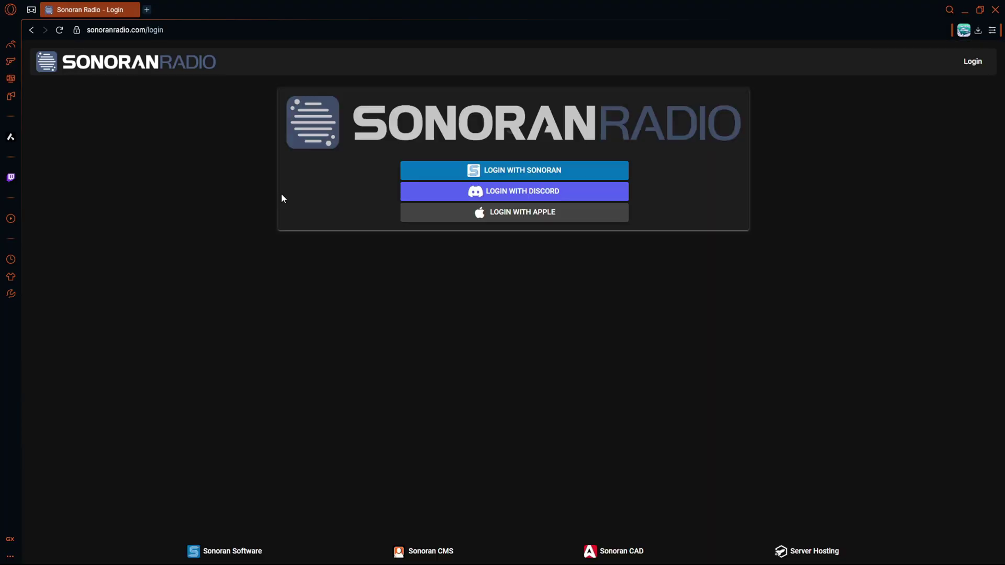
{"action": "left_click", "coordinate": [586, 194]}
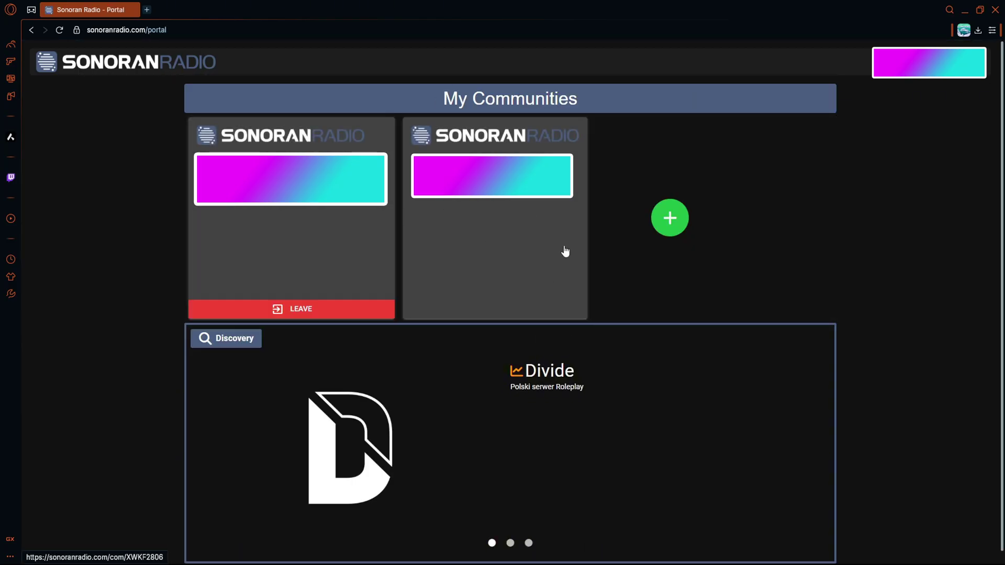
Open the Register a Community form via Begin Your Journey!, then cancel it without a nickname.
{"action": "left_click", "coordinate": [676, 221]}
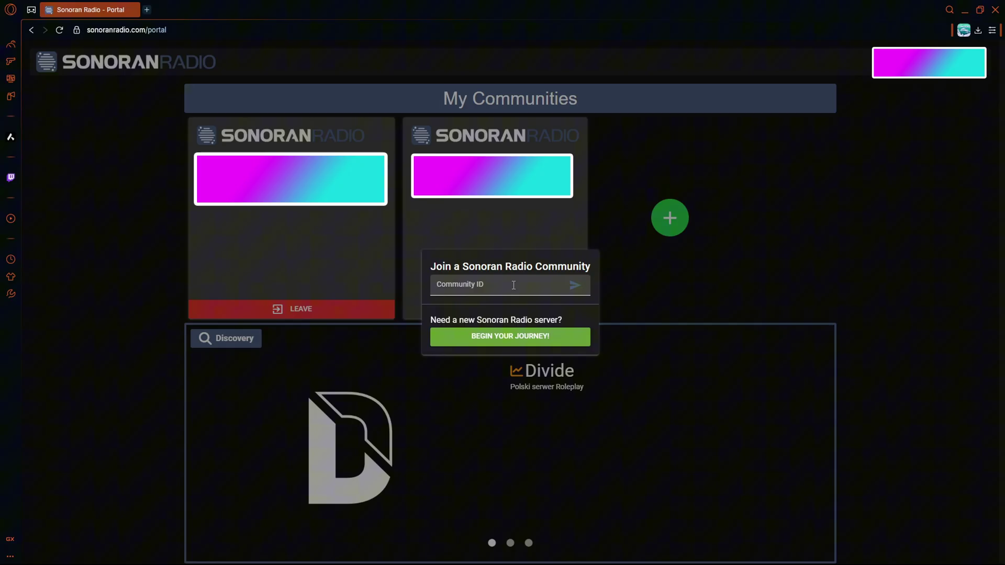
{"action": "left_click", "coordinate": [516, 345]}
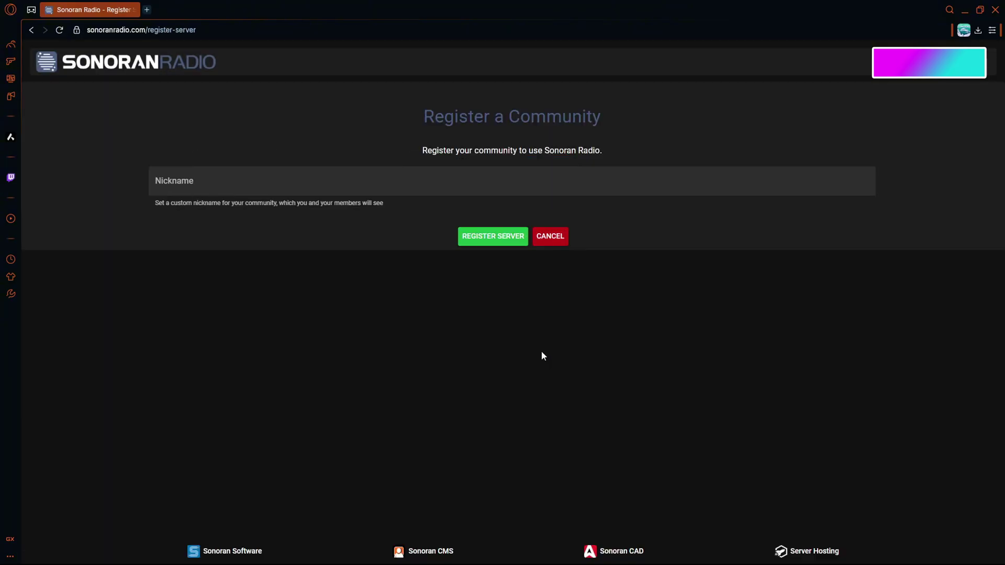
{"action": "left_click", "coordinate": [386, 176]}
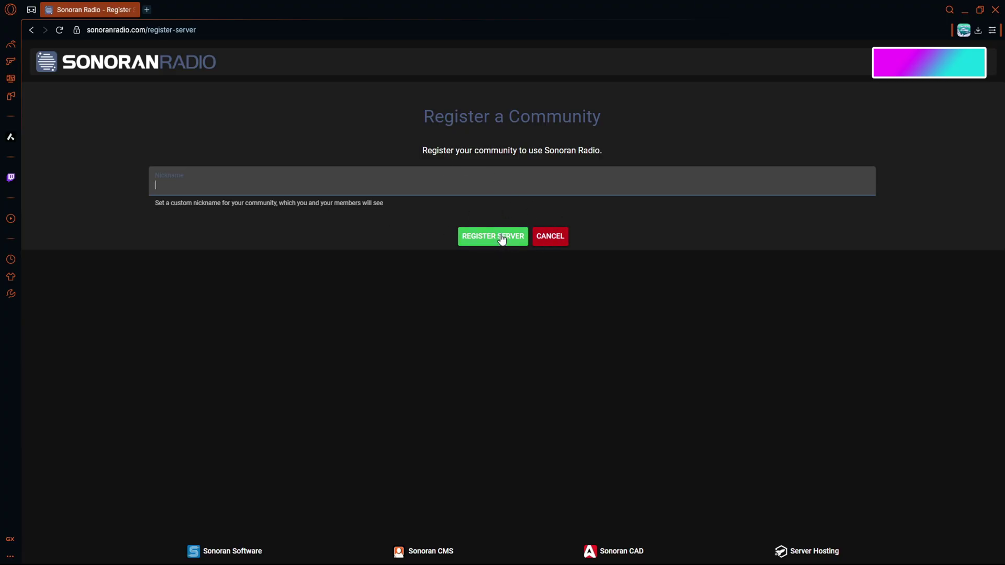
{"action": "left_click", "coordinate": [535, 242]}
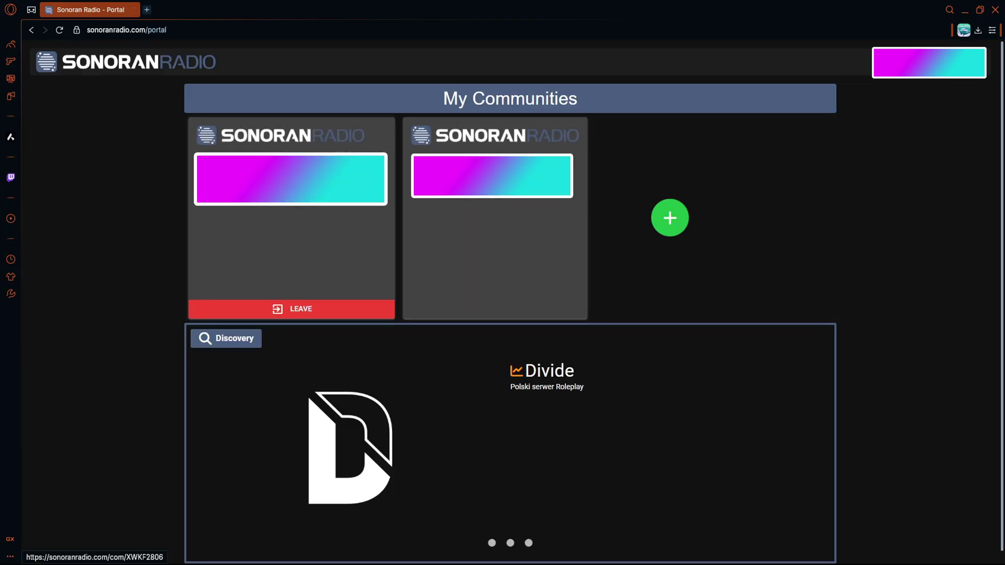
Open the second community and browse its Members, Administration, API and Customize tabs before Dispatch.
{"action": "left_click", "coordinate": [521, 197]}
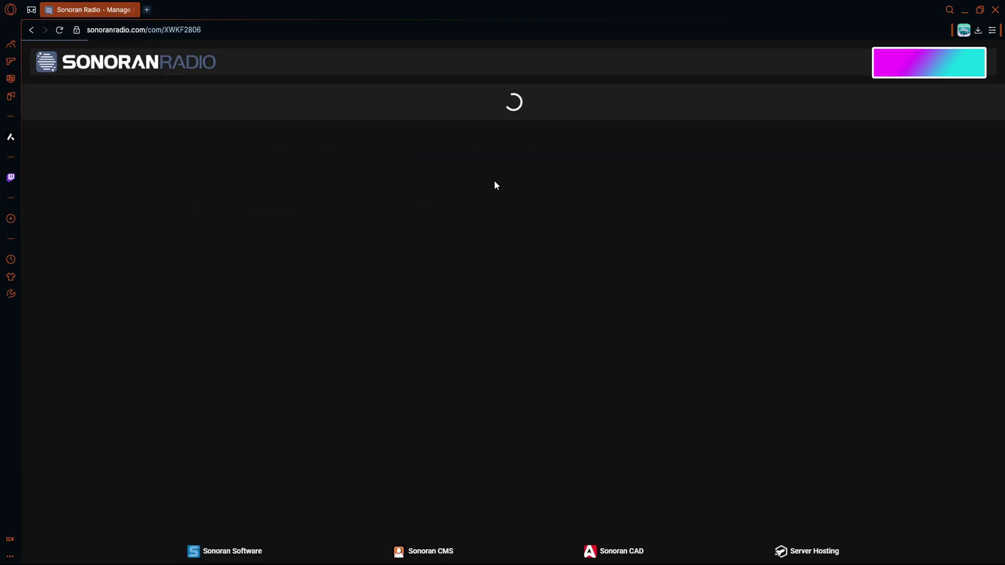
{"action": "left_click", "coordinate": [455, 101]}
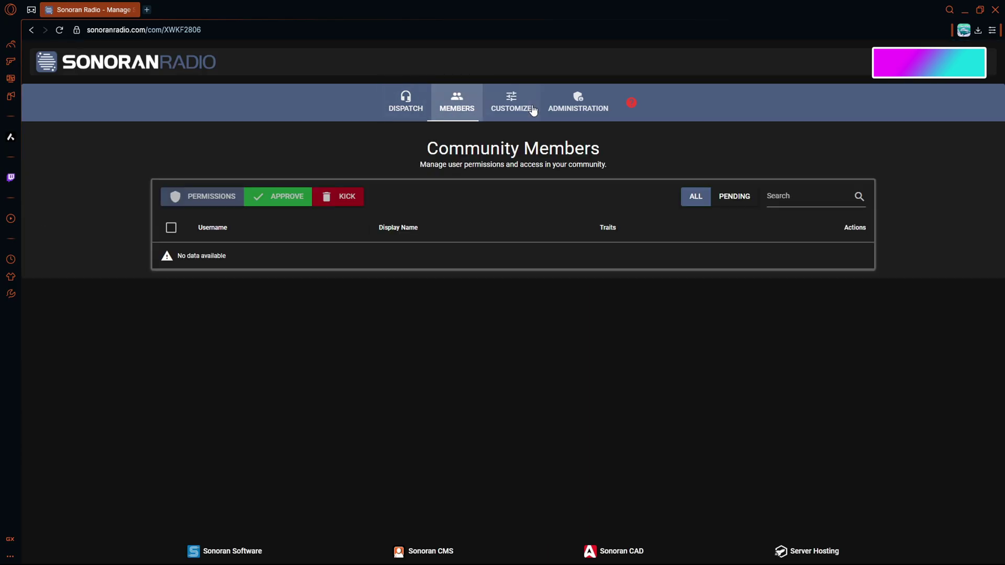
{"action": "left_click", "coordinate": [513, 102]}
{"action": "left_click", "coordinate": [568, 116]}
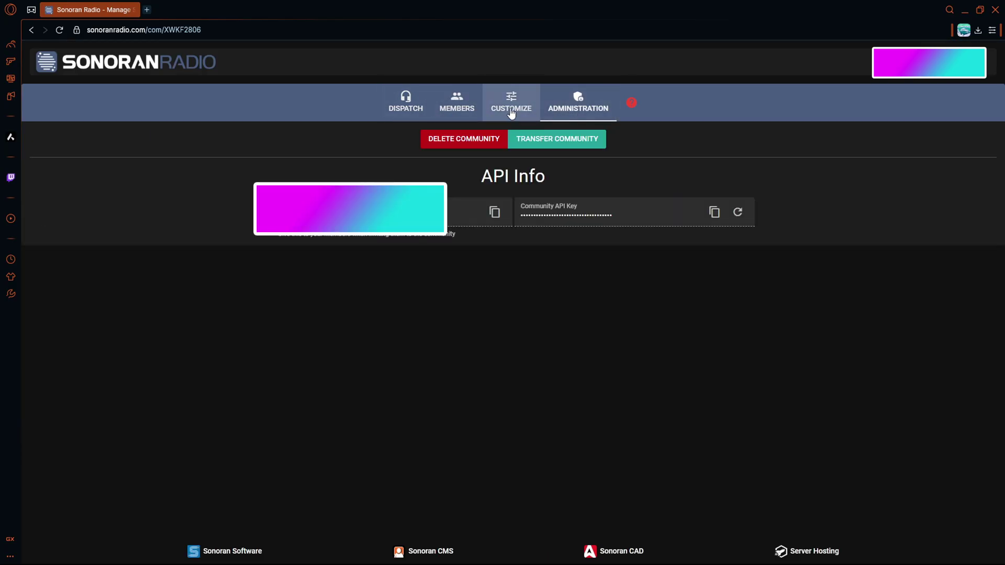
{"action": "left_click", "coordinate": [511, 108]}
{"action": "left_click", "coordinate": [559, 108]}
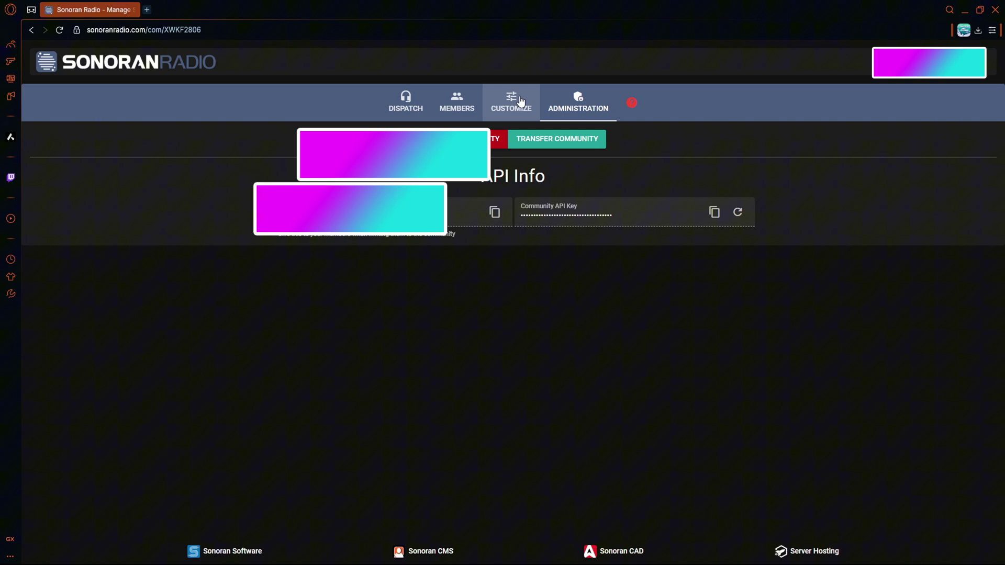
{"action": "left_click", "coordinate": [520, 103]}
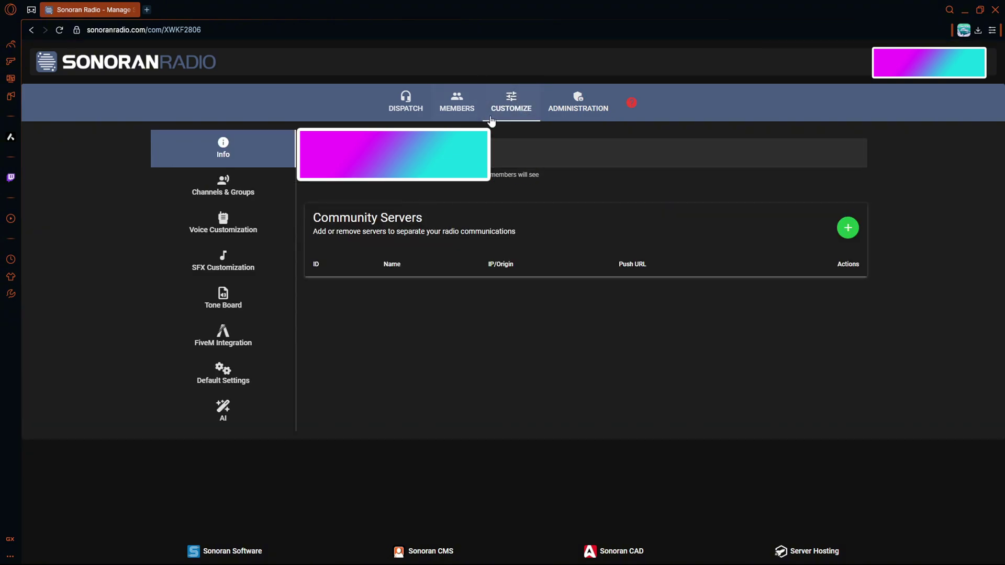
{"action": "left_click", "coordinate": [455, 105]}
{"action": "left_click", "coordinate": [397, 106]}
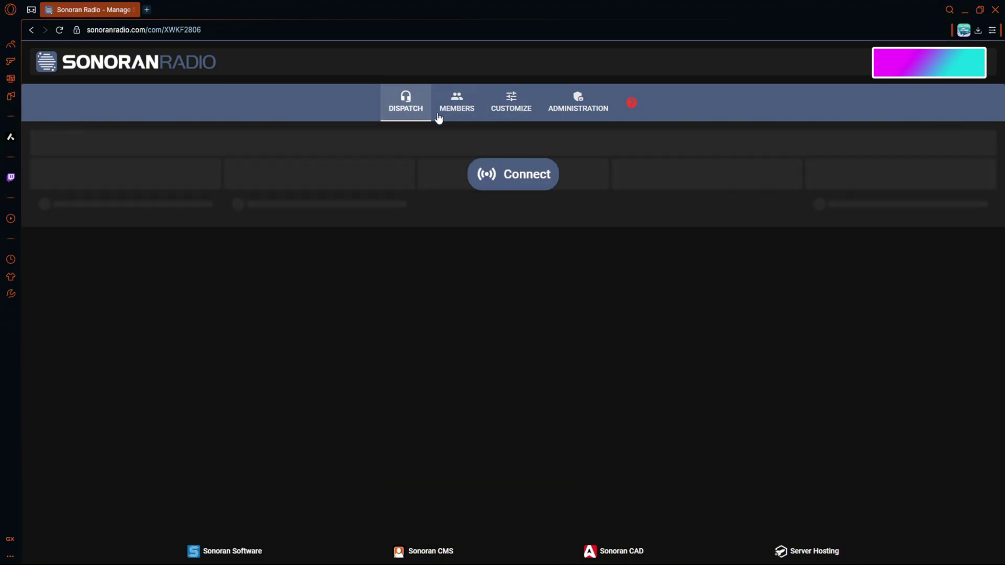
{"action": "left_click", "coordinate": [199, 30]}
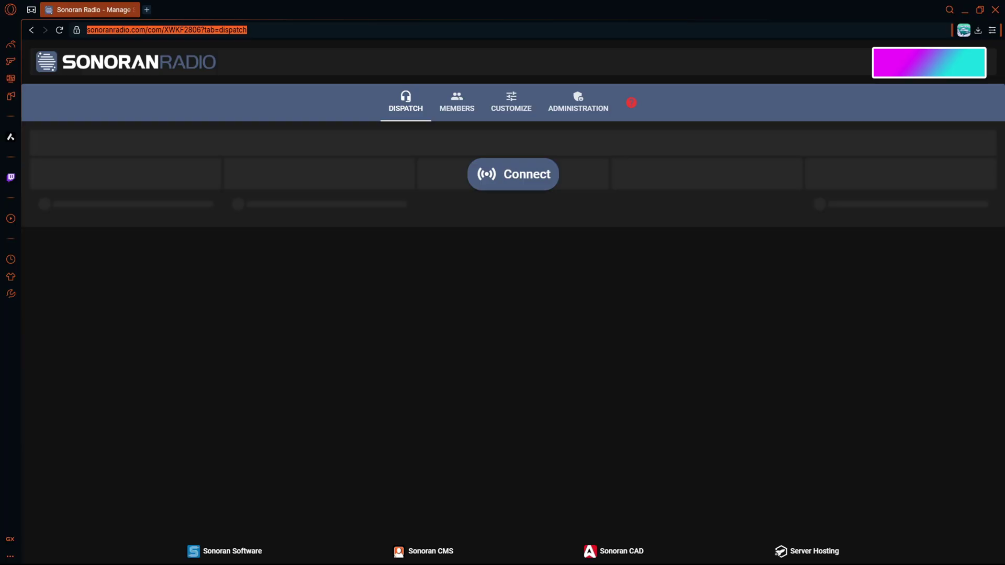
Inspect the first and ID | 101 members' actions without changes, check PENDING, then show ALL.
{"action": "left_click", "coordinate": [471, 243]}
{"action": "left_click", "coordinate": [448, 109]}
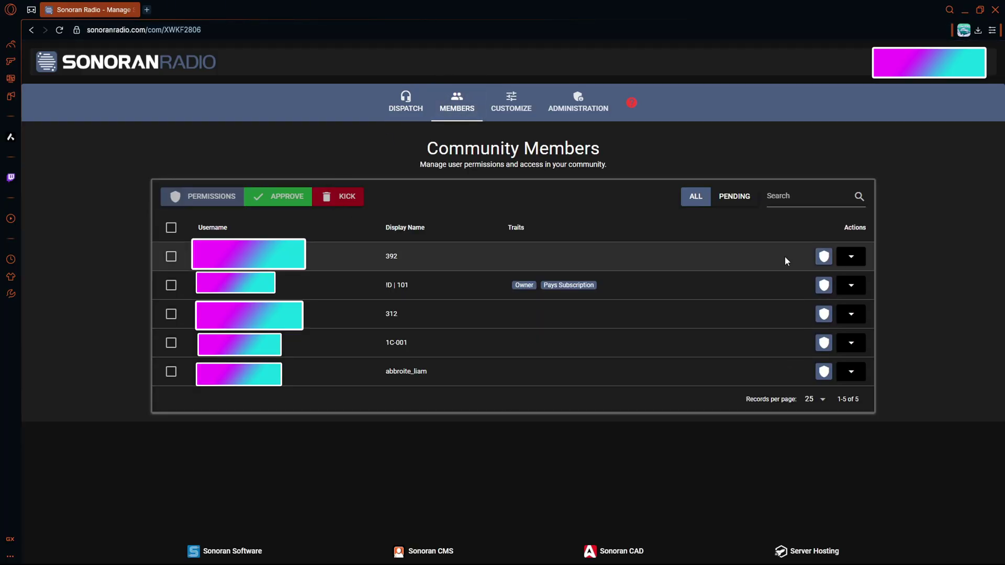
{"action": "left_click", "coordinate": [852, 257]}
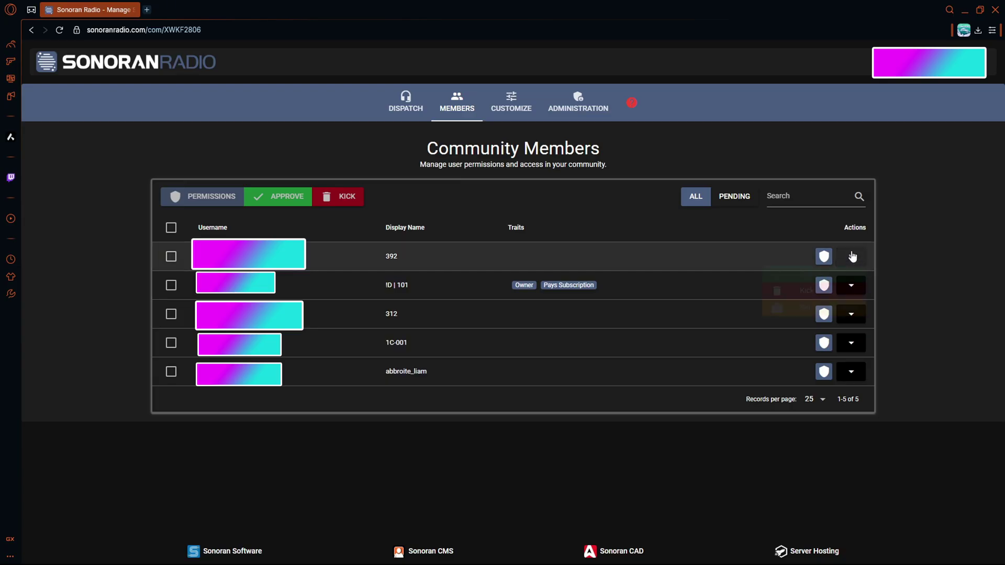
{"action": "left_click", "coordinate": [859, 293]}
{"action": "left_click", "coordinate": [858, 291]}
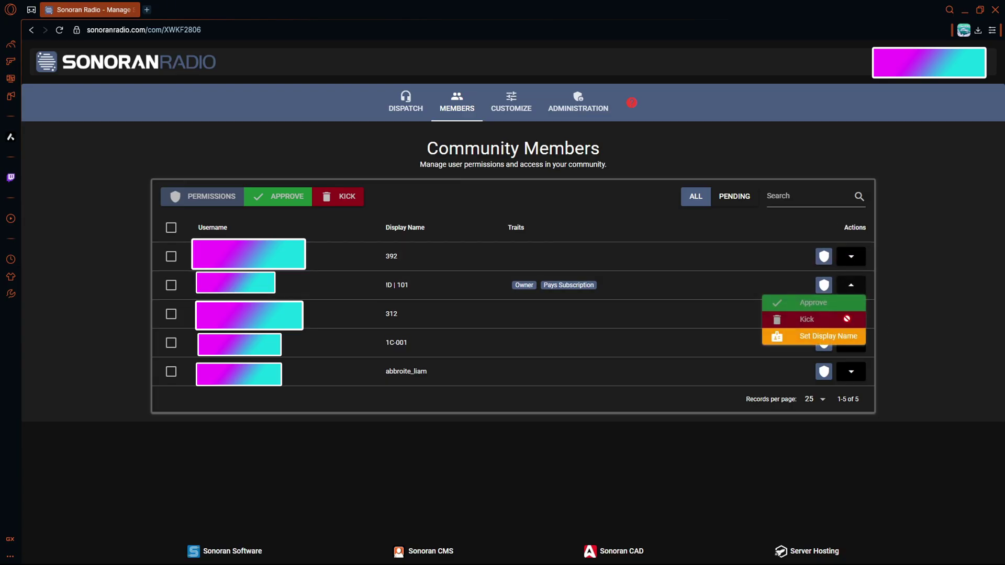
{"action": "left_click", "coordinate": [394, 290]}
{"action": "left_click", "coordinate": [853, 286]}
{"action": "left_click", "coordinate": [967, 248]}
{"action": "left_click", "coordinate": [756, 196]}
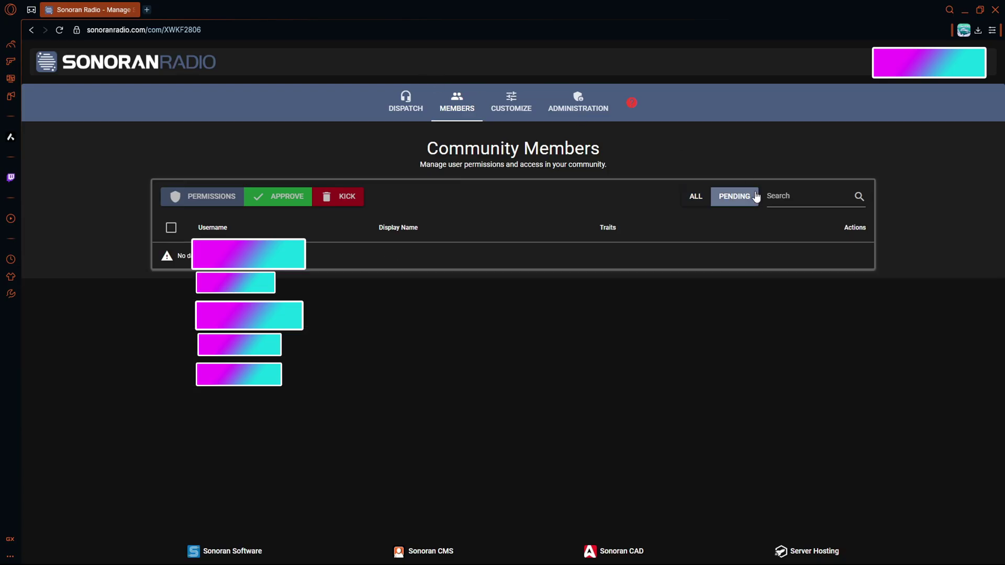
{"action": "left_click", "coordinate": [727, 206]}
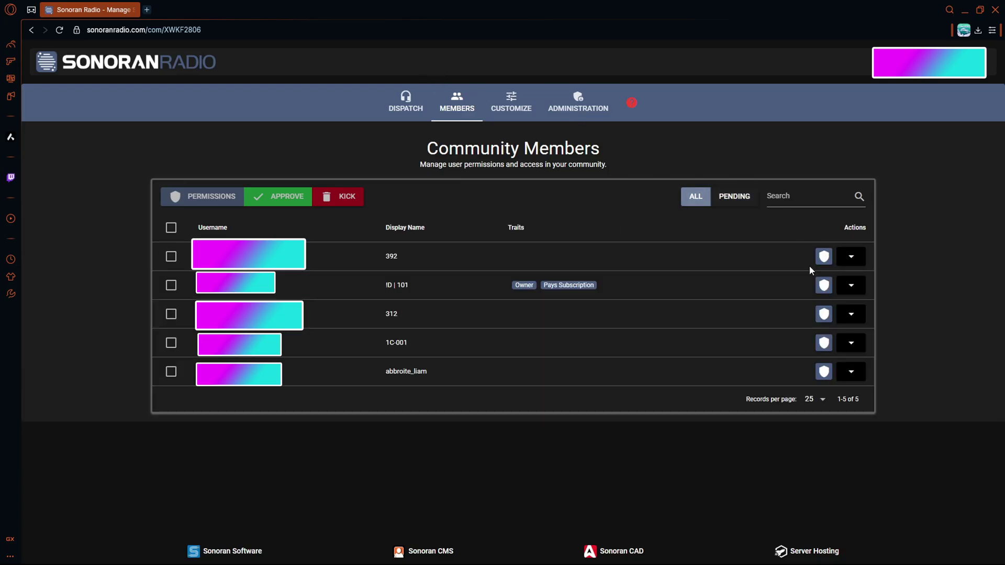
Connect Dispatch to the RTO channel, then rebind the PTT hotkey in Settings > Hotkeys to CAPSLOCK.
{"action": "left_click", "coordinate": [404, 102]}
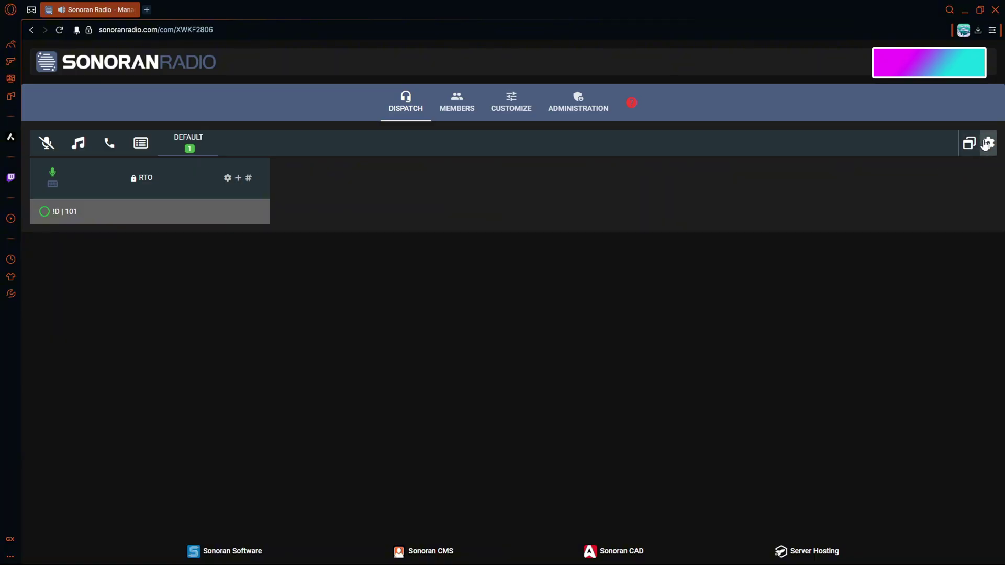
{"action": "left_click", "coordinate": [987, 144]}
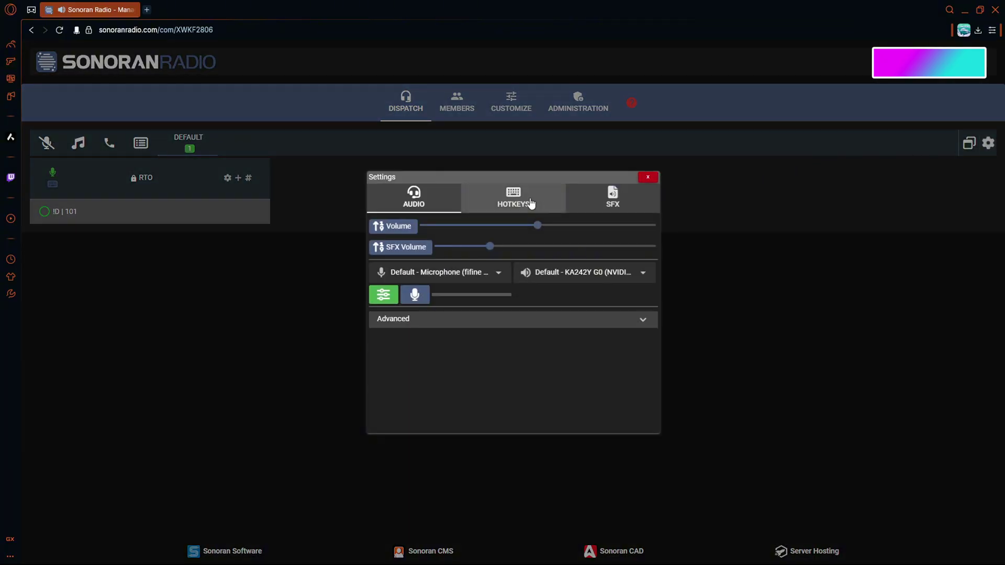
{"action": "left_click", "coordinate": [534, 204]}
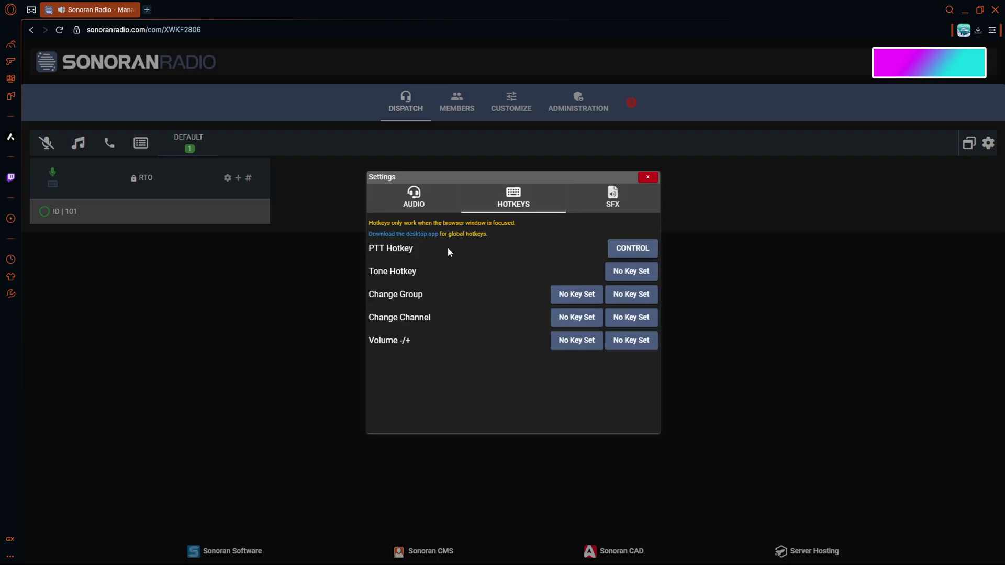
{"action": "left_click_drag", "start_coordinate": [448, 252], "coordinate": [364, 251]}
{"action": "left_click", "coordinate": [407, 250]}
{"action": "left_click", "coordinate": [639, 255]}
{"action": "key", "text": "Caps_Lock"}
{"action": "left_click", "coordinate": [648, 178]}
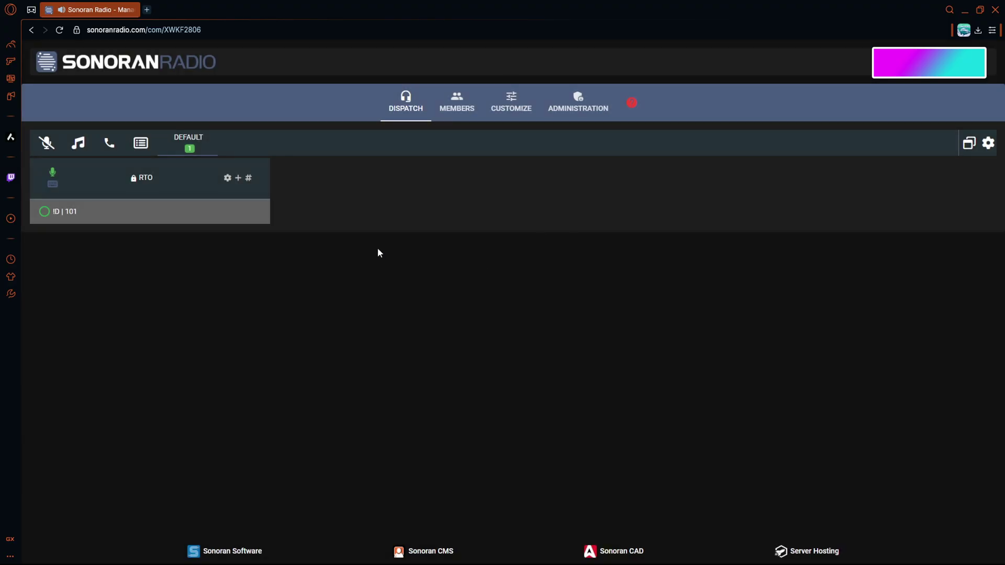
Test push-to-talk transmission on the channel with the Caps Lock hotkey.
{"action": "key", "text": "Caps_Lock"}
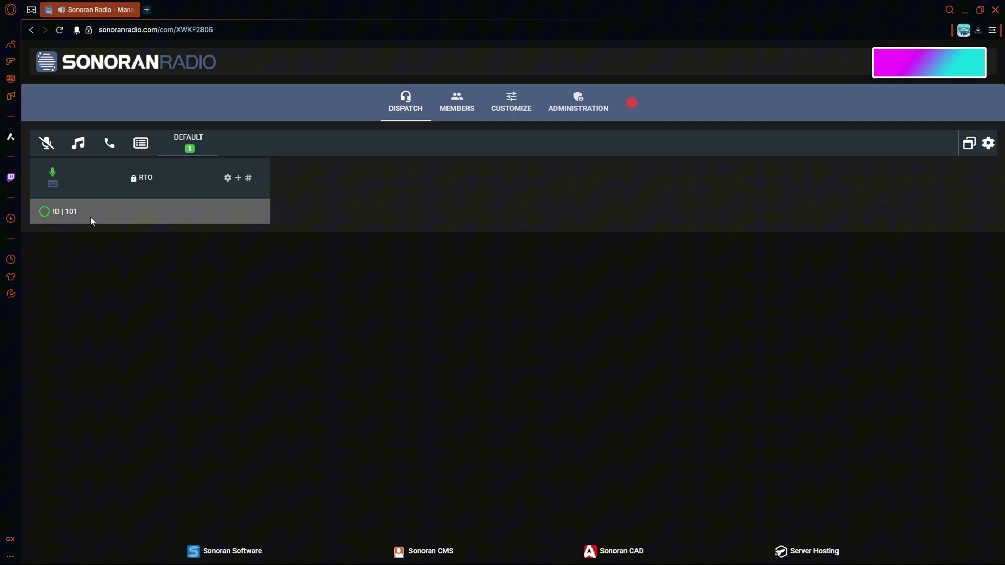
{"action": "left_click", "coordinate": [129, 30]}
{"action": "left_click", "coordinate": [132, 31]}
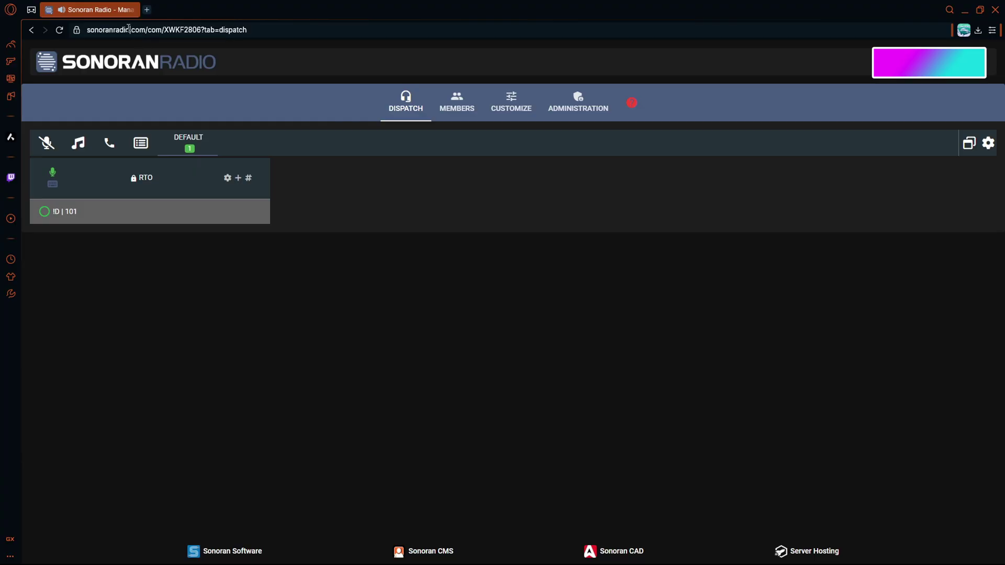
In a new tab, search 'sonoran radio download' and open the Download the App result.
{"action": "left_click", "coordinate": [147, 10]}
{"action": "type", "text": "sonoranradio.com/com/29540?tab=dispatch"}
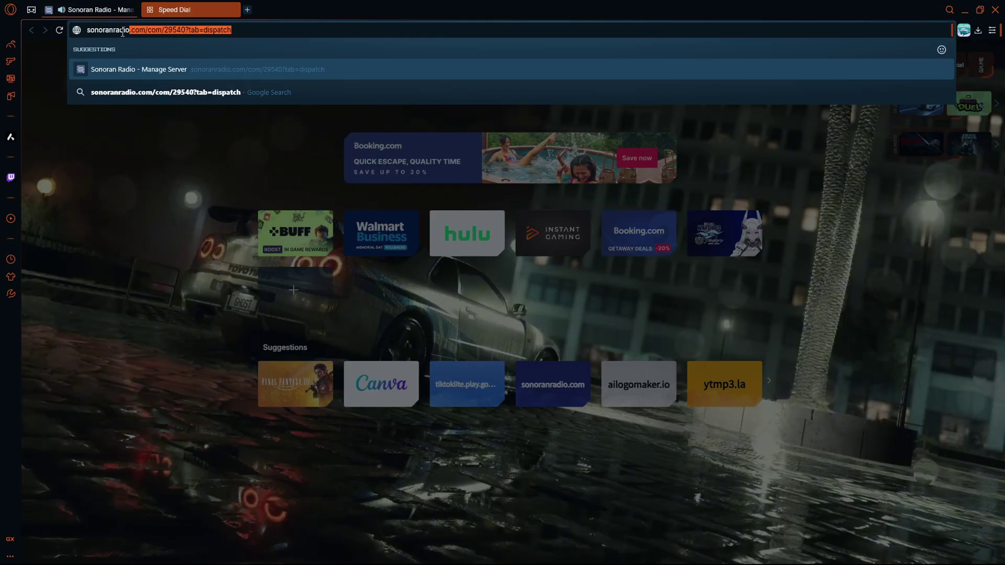
{"action": "left_click", "coordinate": [113, 29]}
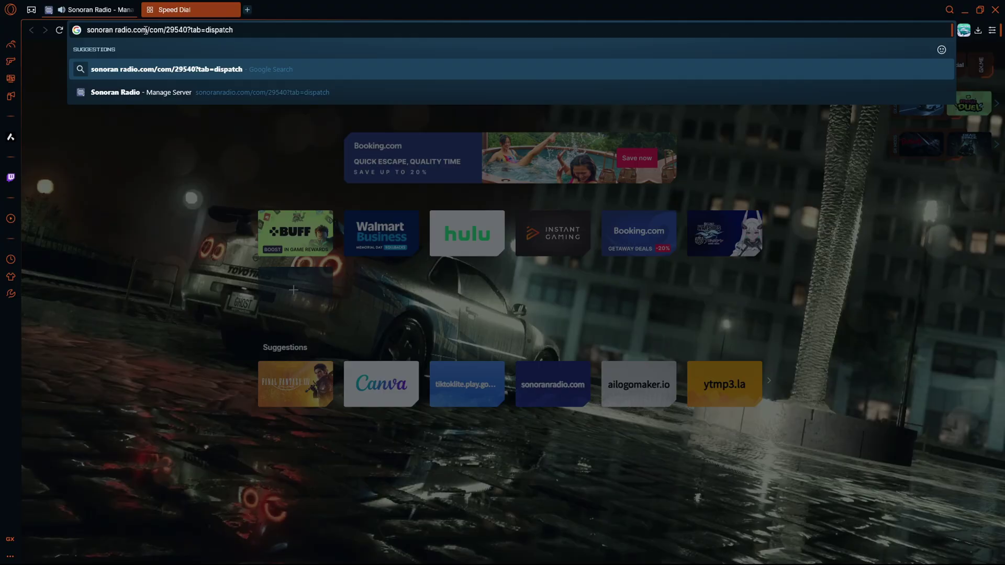
{"action": "left_click_drag", "start_coordinate": [131, 30], "coordinate": [234, 30]}
{"action": "key", "text": "BackSpace"}
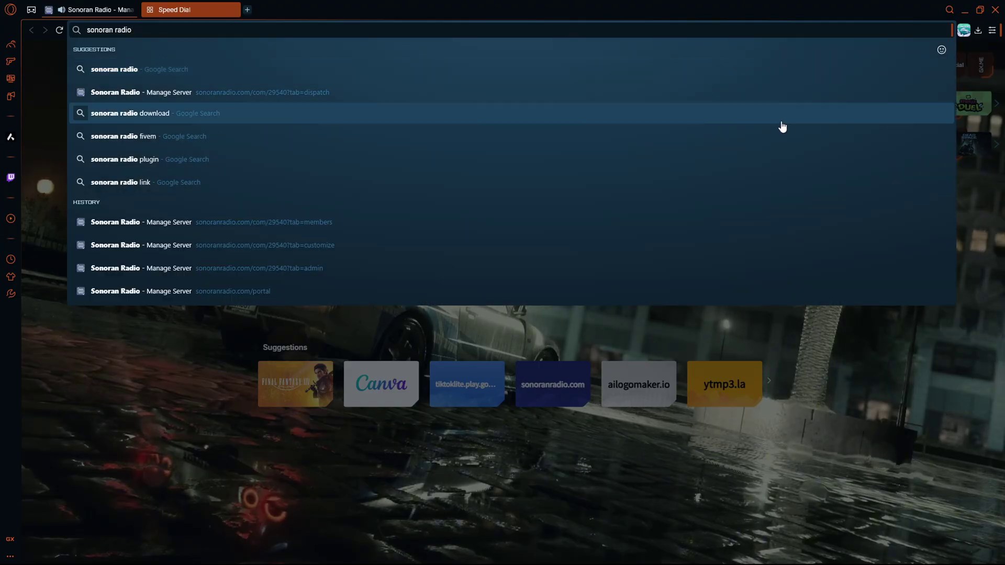
{"action": "left_click", "coordinate": [520, 115]}
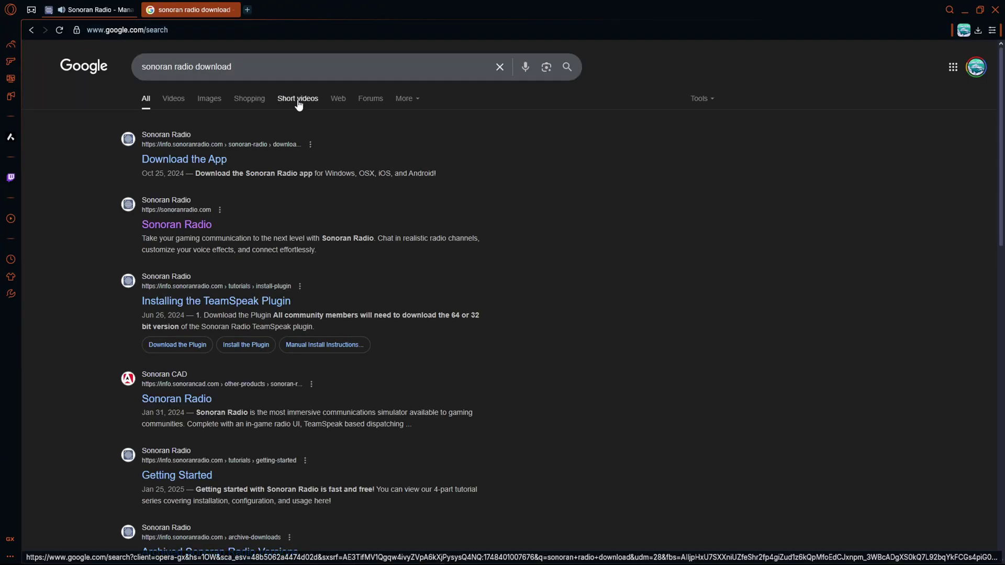
{"action": "left_click", "coordinate": [177, 158]}
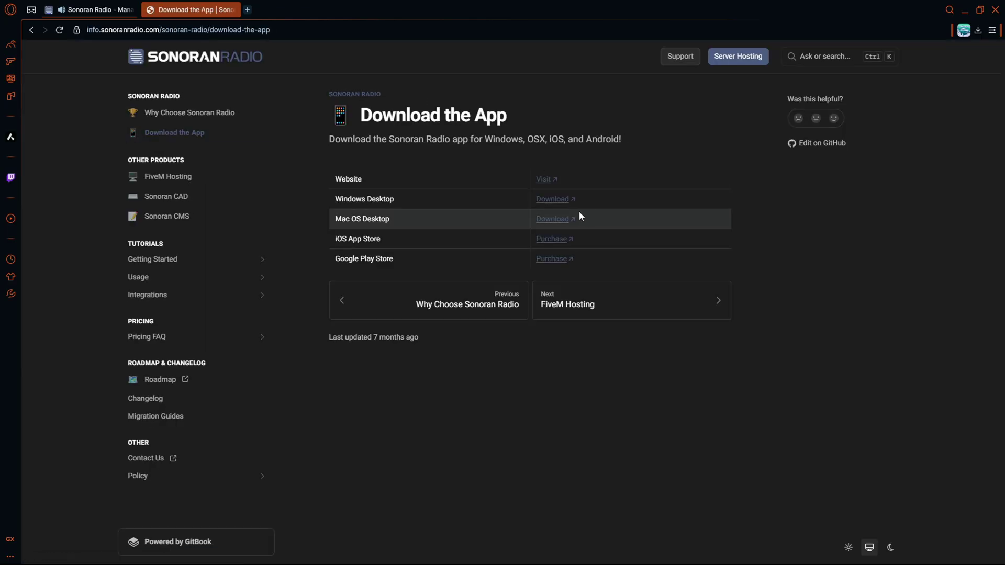
Download the Windows desktop app and run Sonoran-Radio.exe from the browser's downloads until installed.
{"action": "left_click_drag", "start_coordinate": [575, 203], "coordinate": [314, 180]}
{"action": "left_click", "coordinate": [316, 178]}
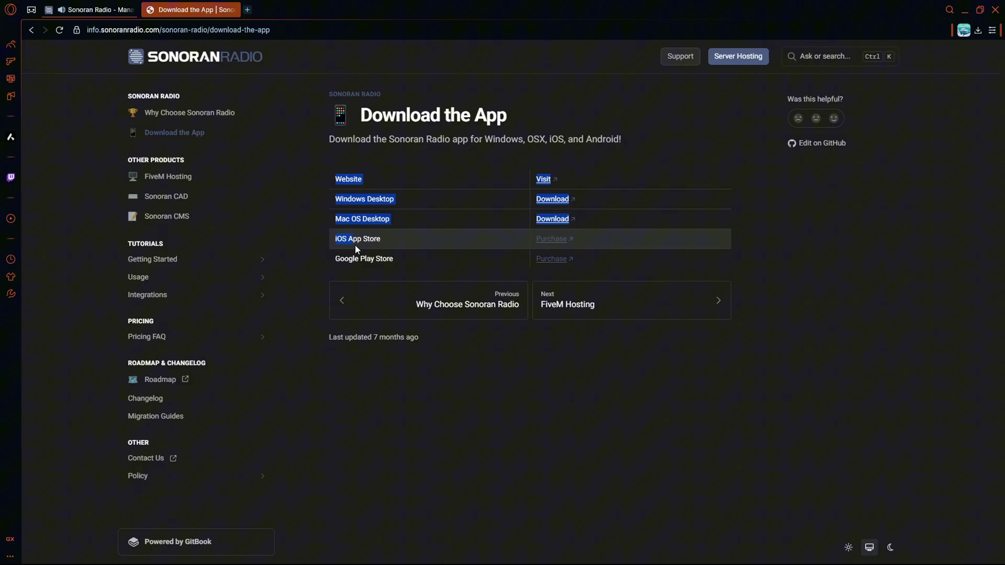
{"action": "left_click", "coordinate": [428, 184]}
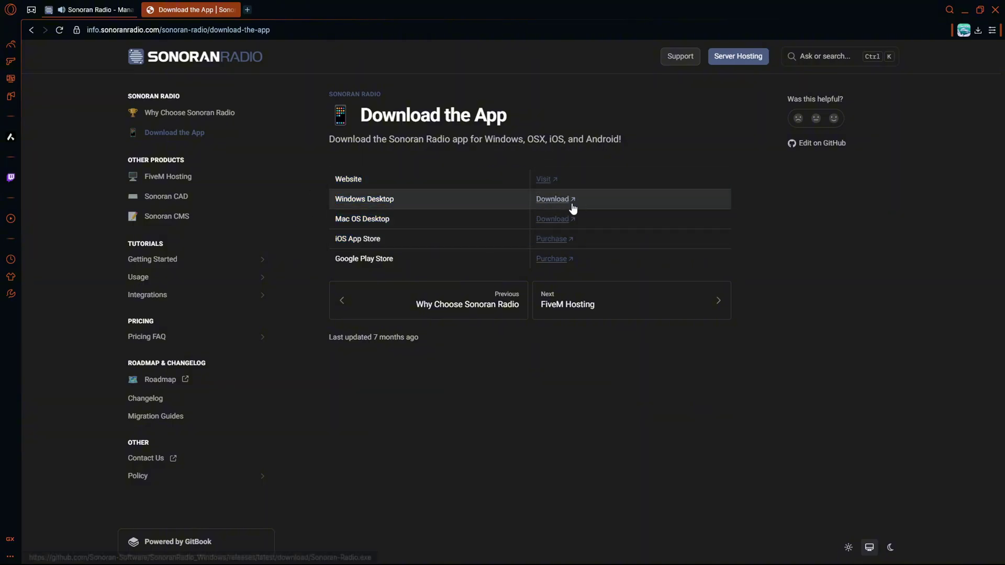
{"action": "mouse_move", "coordinate": [558, 204]}
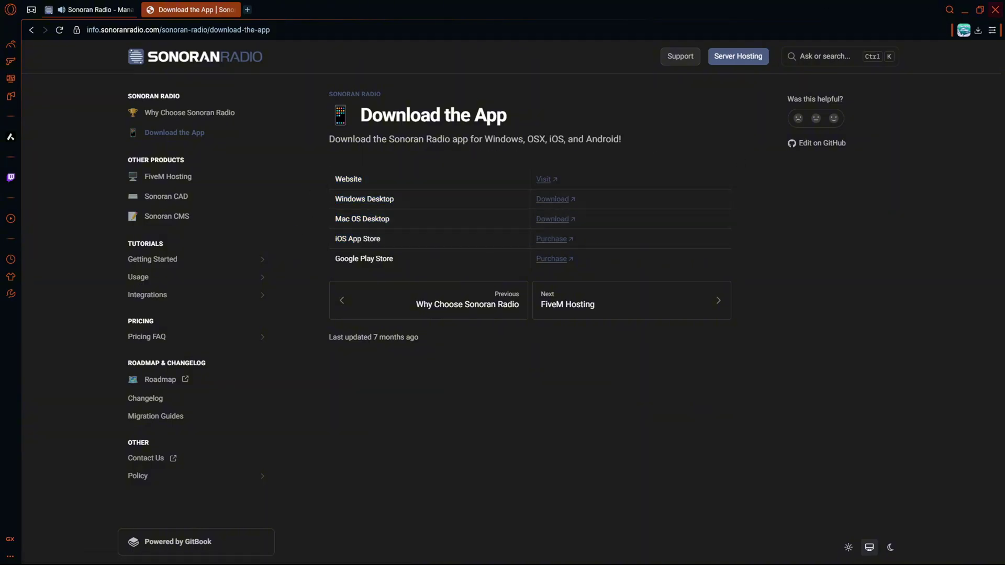
{"action": "left_click", "coordinate": [977, 30]}
{"action": "left_click", "coordinate": [843, 163]}
{"action": "mouse_move", "coordinate": [631, 563]}
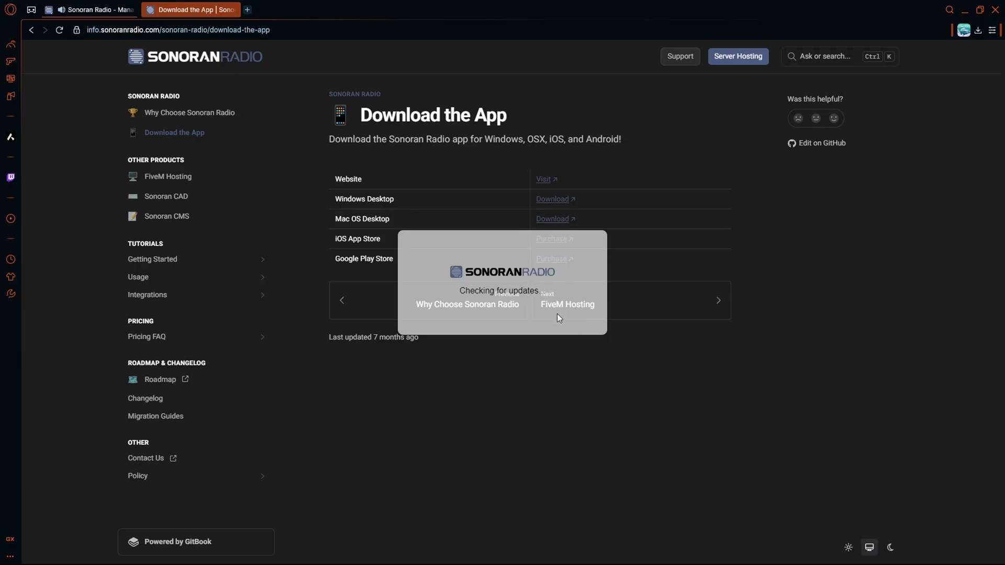
Open the second community card under My Communities in the desktop app.
{"action": "left_click_drag", "start_coordinate": [539, 291], "coordinate": [458, 291]}
{"action": "left_click", "coordinate": [476, 276]}
{"action": "triple_click", "coordinate": [519, 273]}
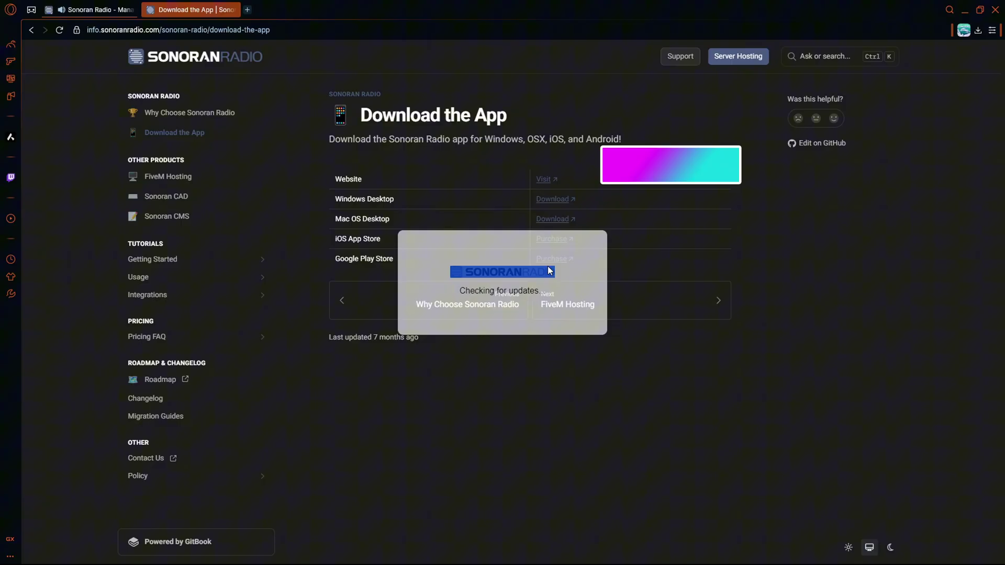
{"action": "left_click", "coordinate": [530, 288]}
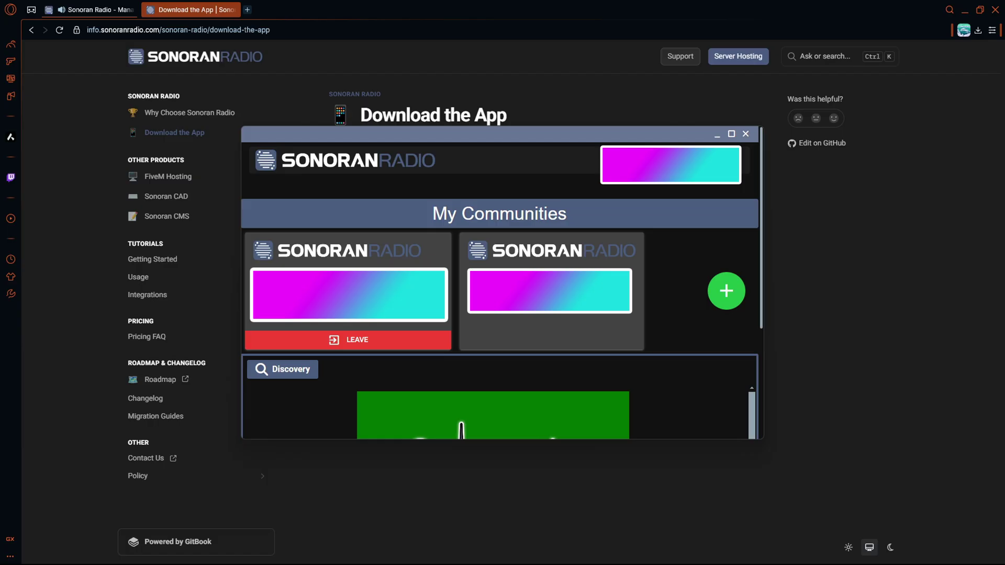
{"action": "left_click", "coordinate": [520, 287]}
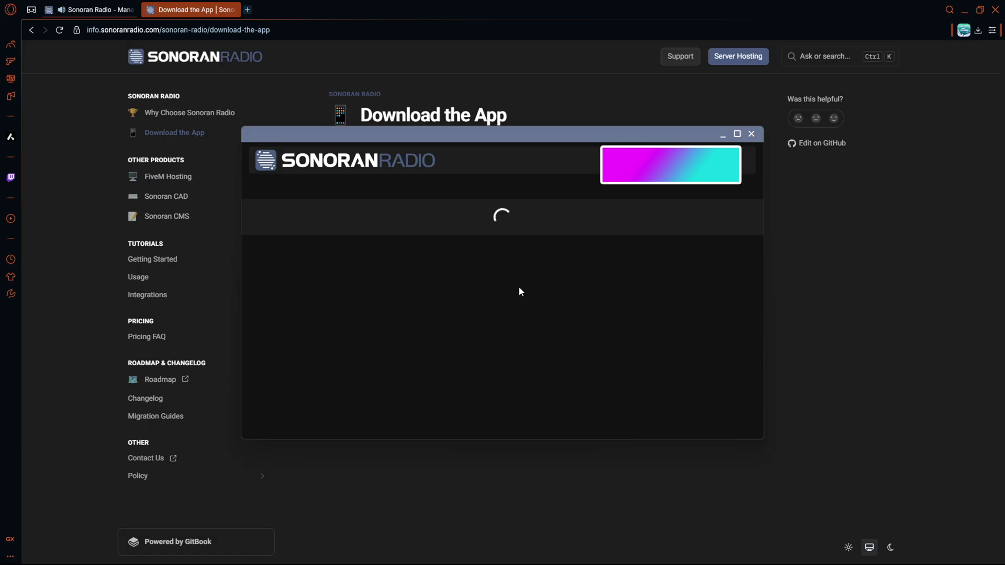
Connect the community's dispatch to the RTO channel in the DEFAULT group, as member ID 101.
{"action": "left_click", "coordinate": [444, 228]}
{"action": "left_click", "coordinate": [395, 220]}
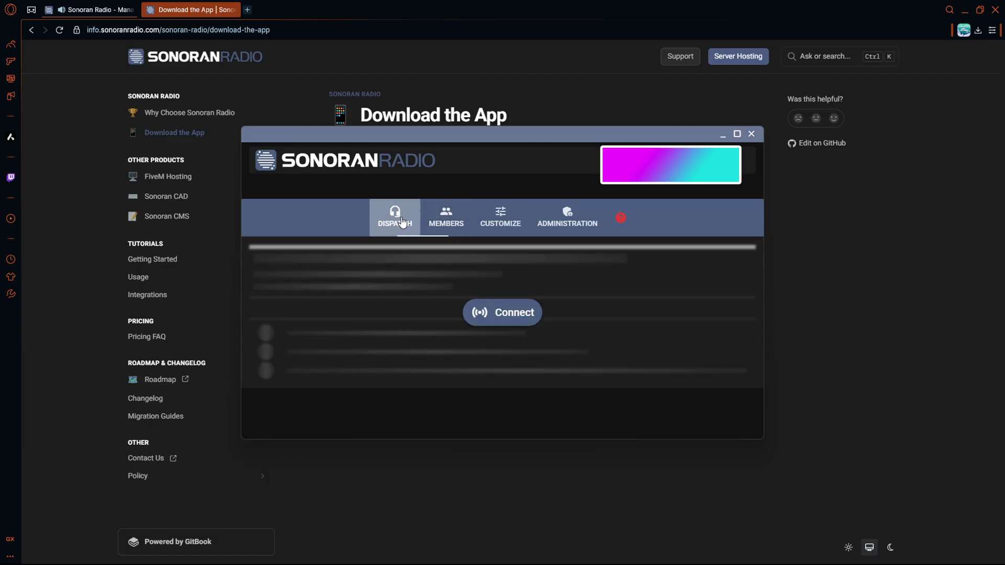
{"action": "left_click", "coordinate": [525, 309]}
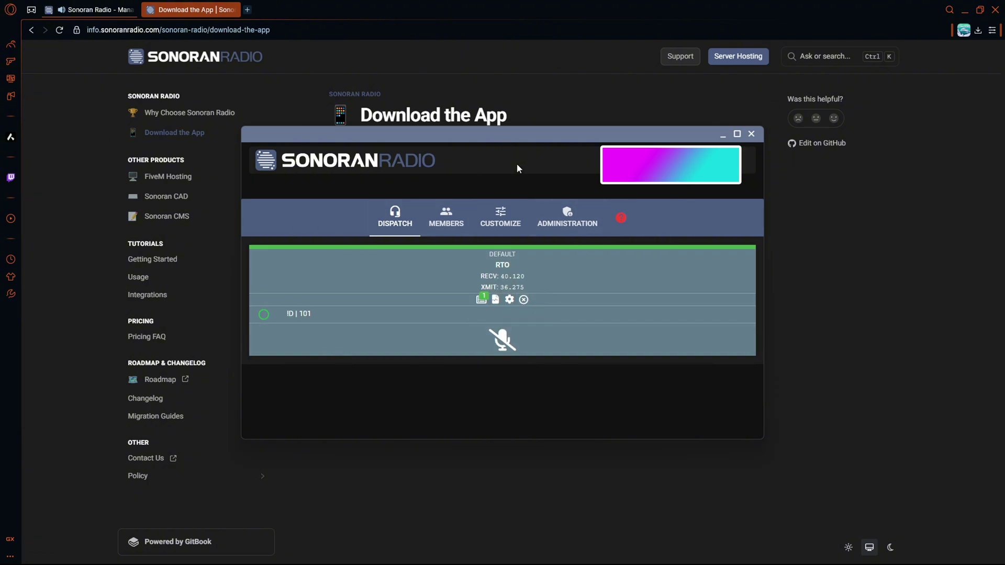
{"action": "double_click", "coordinate": [329, 158]}
{"action": "left_click", "coordinate": [341, 178]}
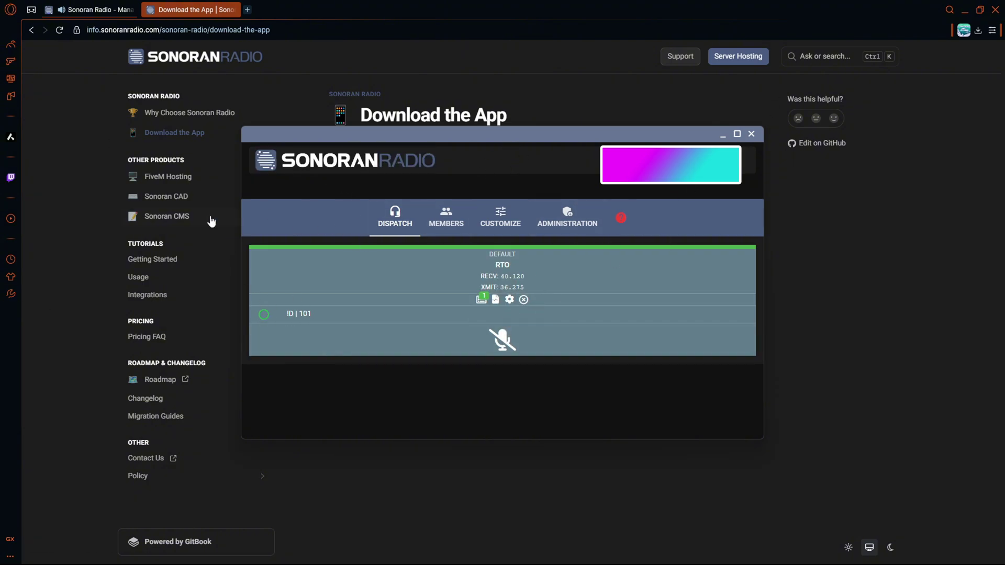